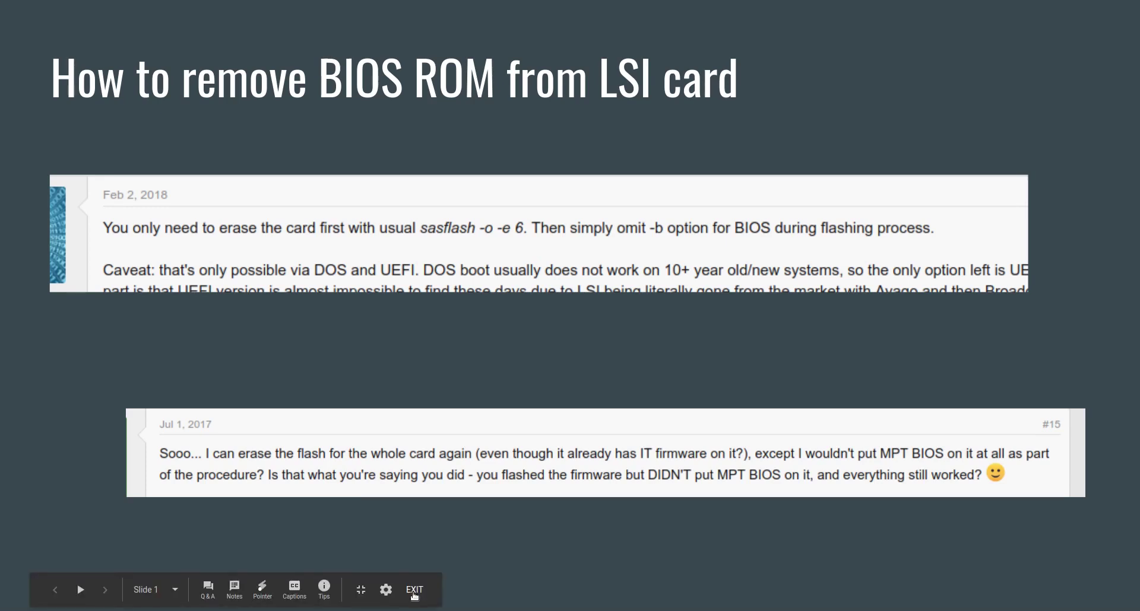
# Exit the slideshow and switch to the 'Index of /downloads/lsi/utilities/linux' page, selecting its web address
pyautogui.click(413, 595)
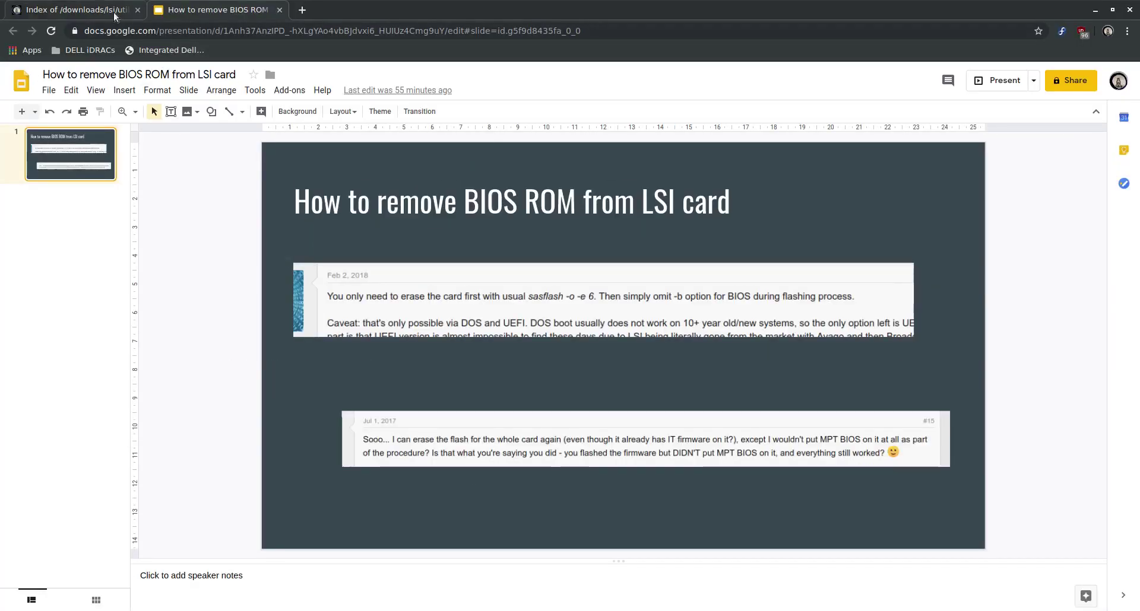
pyautogui.click(71, 9)
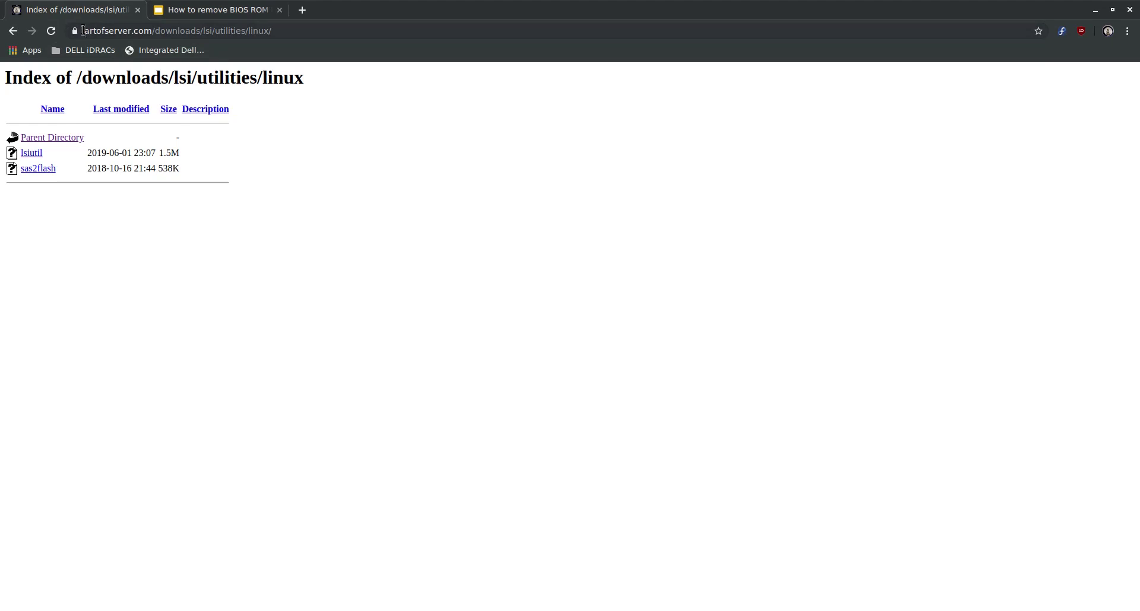
pyautogui.click(293, 28)
# Bring Mate Terminal forward and highlight the SAS2008 controller name in the lspci output
pyautogui.click(328, 609)
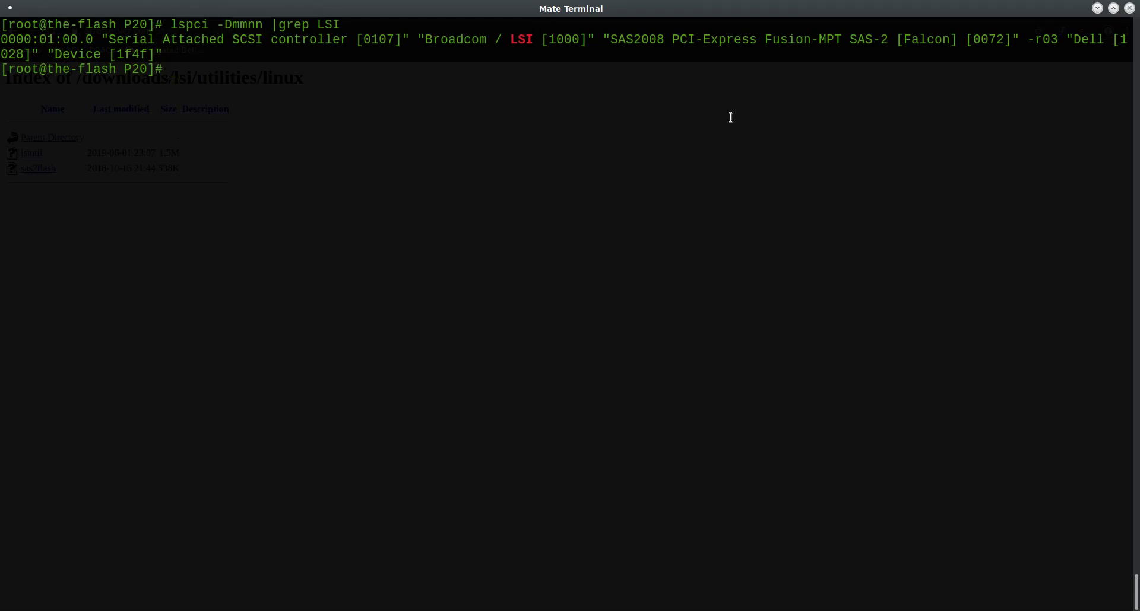
pyautogui.moveTo(610, 40); pyautogui.dragTo(664, 40)
pyautogui.click(517, 243)
# Run sas2flash -list and highlight the BIOS 07.39.02.00 and UEFI BSD 07.27.01.01 lines
pyautogui.write('sas2flash -list')
pyautogui.press('Return')
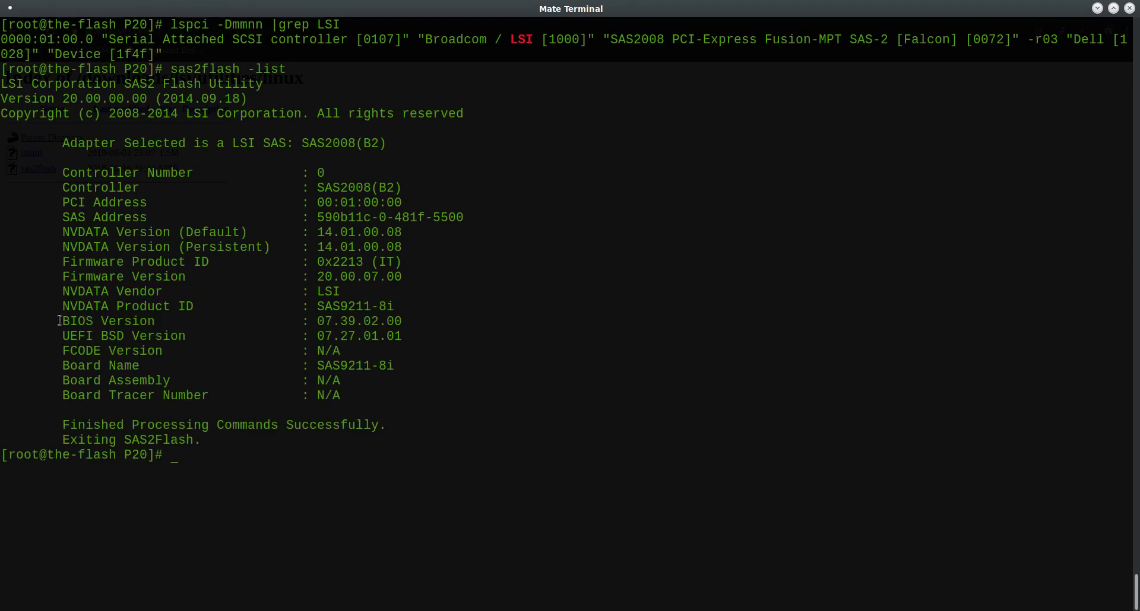
pyautogui.moveTo(63, 319); pyautogui.dragTo(433, 339)
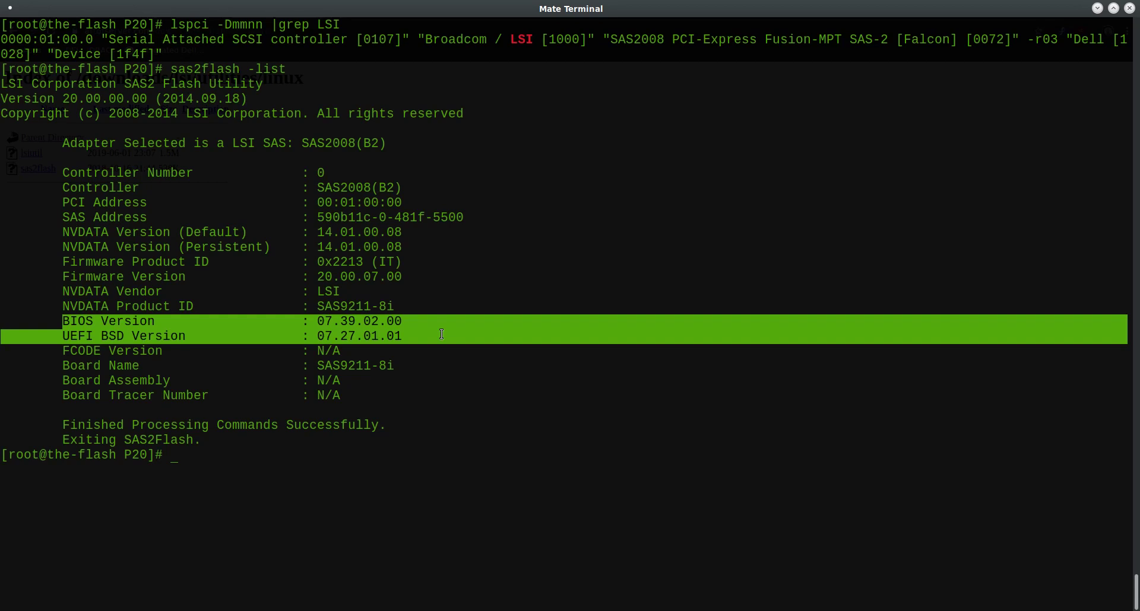
# Run lsiutil -s and highlight the '1 MPT Port found' line
pyautogui.write('lsiutil -s')
pyautogui.press('Return')
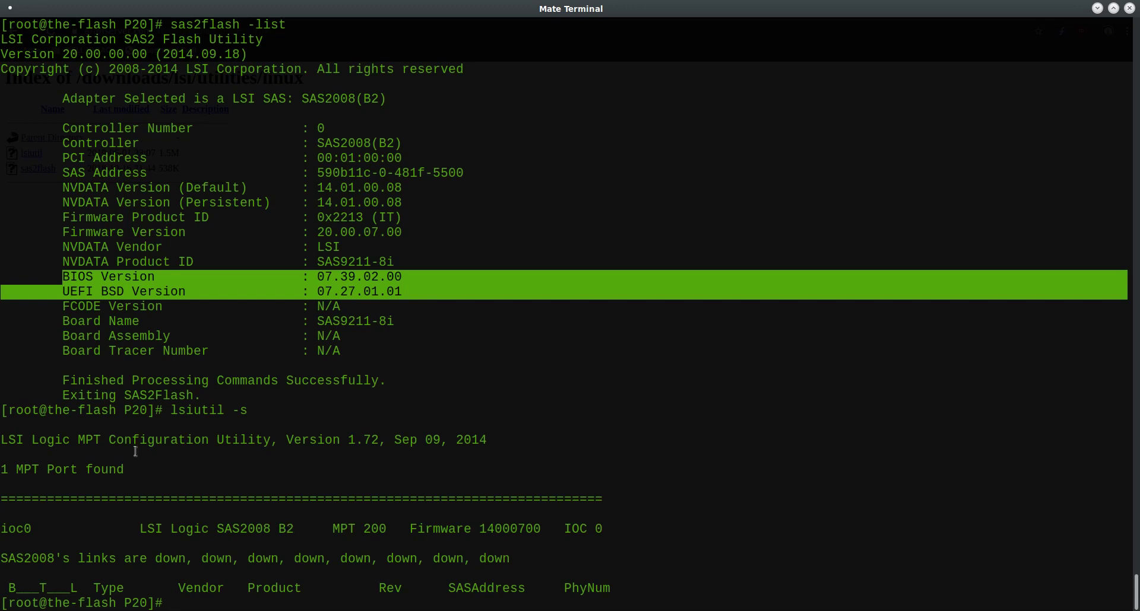
pyautogui.moveTo(2, 470); pyautogui.dragTo(130, 470)
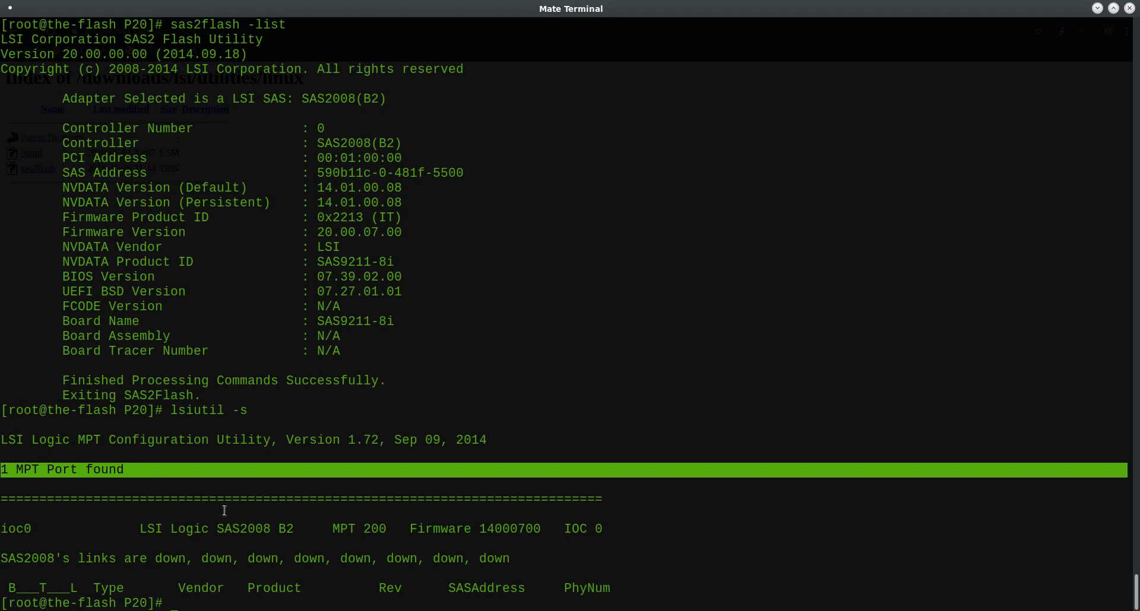
pyautogui.click(3, 469)
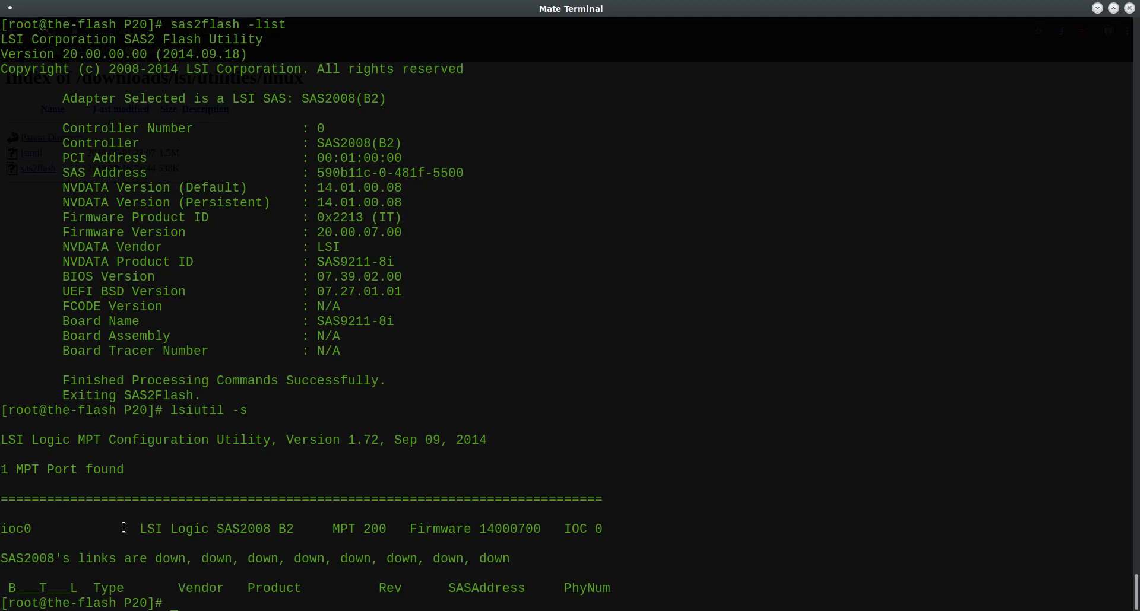
# Highlight the port name ioc0 in the lsiutil summary
pyautogui.doubleClick(27, 527)
pyautogui.click(48, 535)
pyautogui.moveTo(2, 527); pyautogui.dragTo(34, 529)
pyautogui.click(358, 567)
# Run lsiutil -p 1 -e 4, leave filenames empty, and answer No to keeping x86 BIOS 7.39.02.00
pyautogui.write('lsiutil -p 1 -e 4')
pyautogui.press('Return')
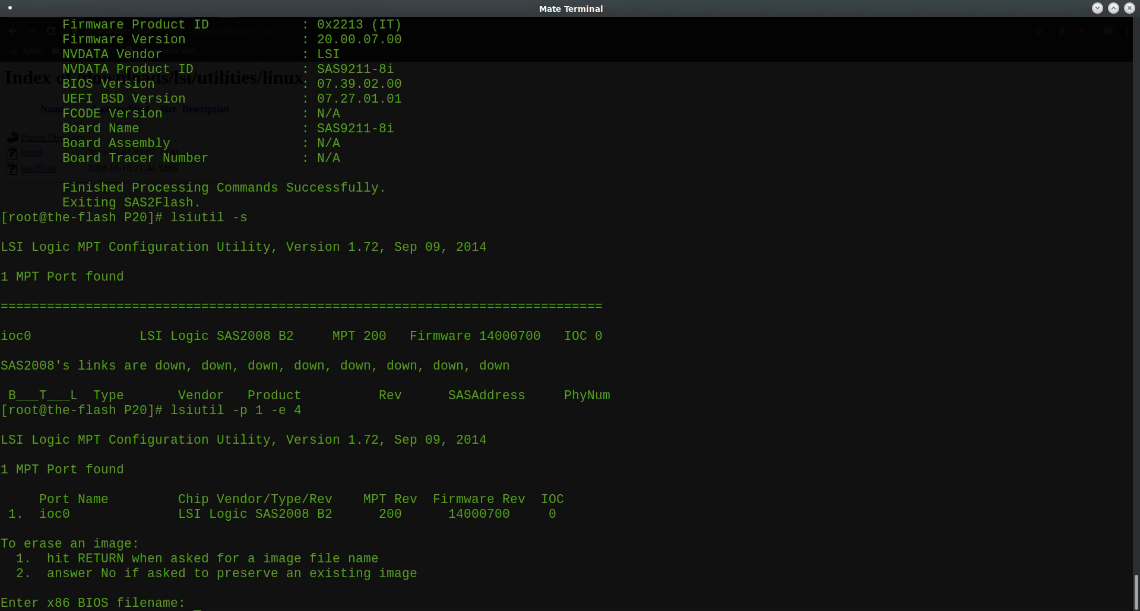
pyautogui.press('Return')
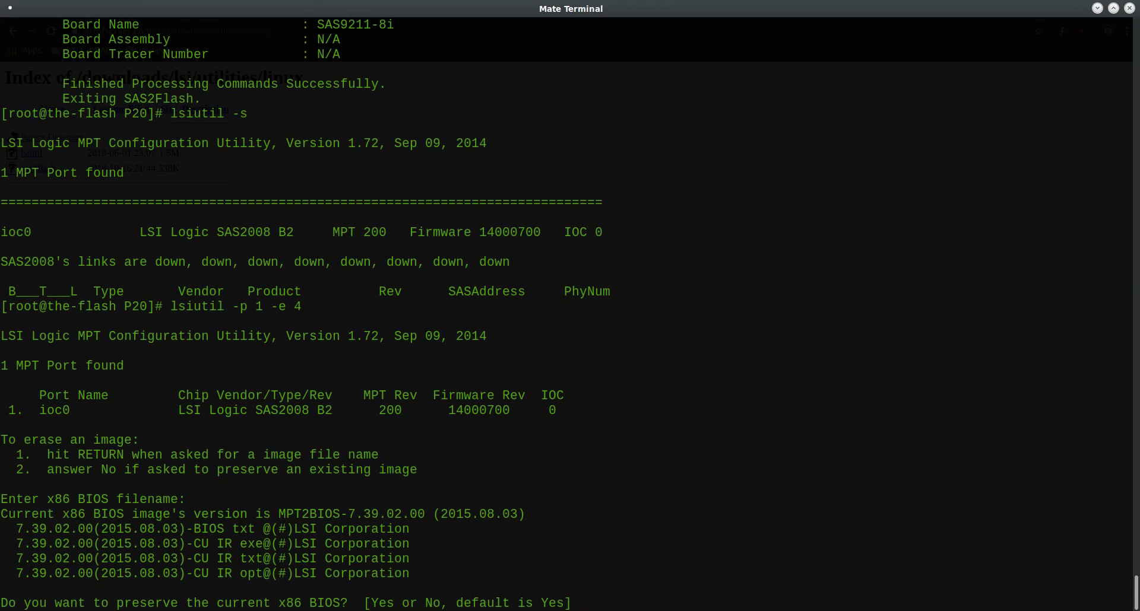
pyautogui.write('No')
pyautogui.press('Return')
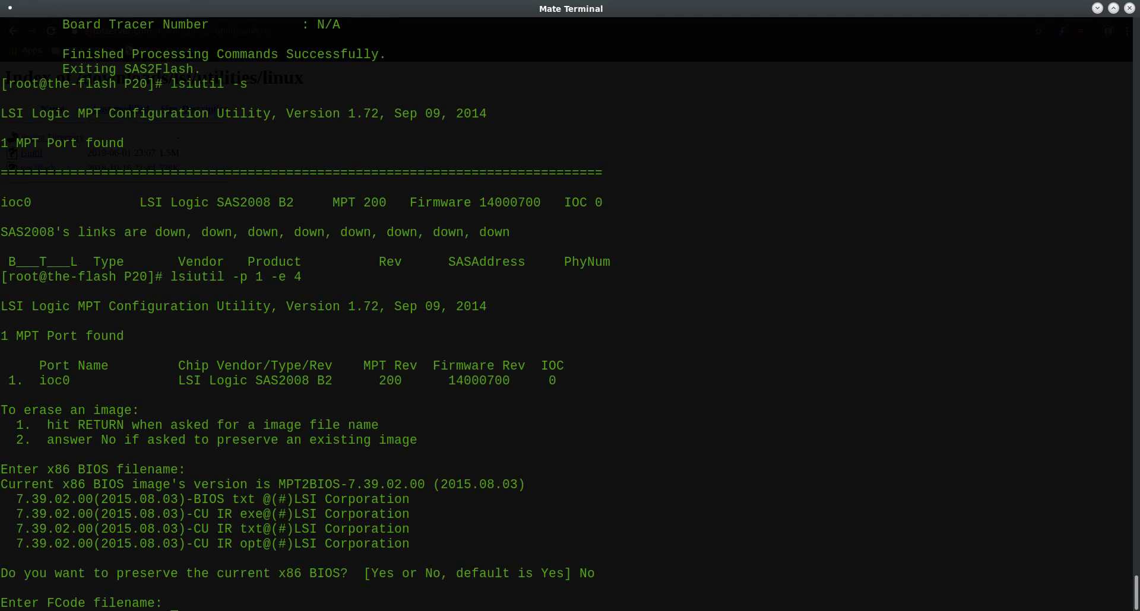
pyautogui.press('Return')
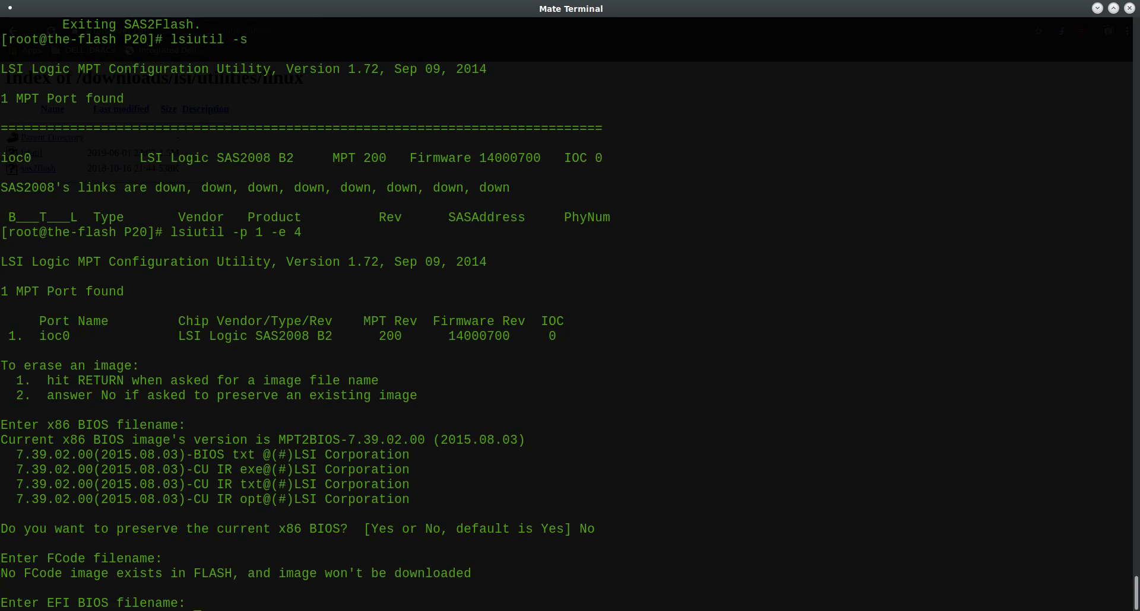
# Answer No to keeping EFI BIOS 7.27.01.01, confirm Yes, then recall the sas2flash -list command
pyautogui.press('Return')
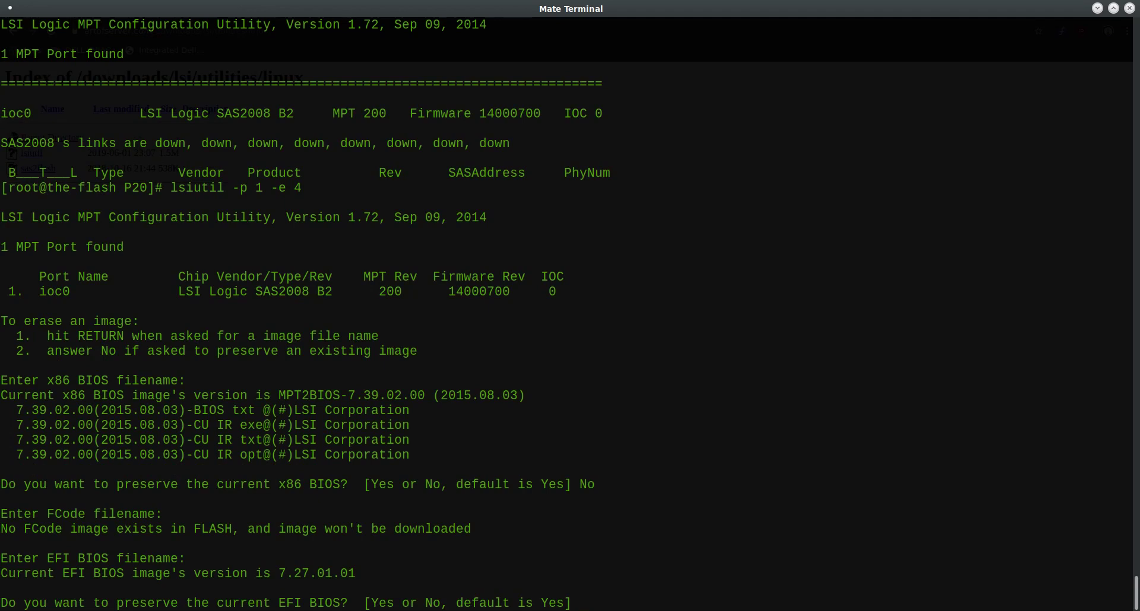
pyautogui.write('No')
pyautogui.press('Return')
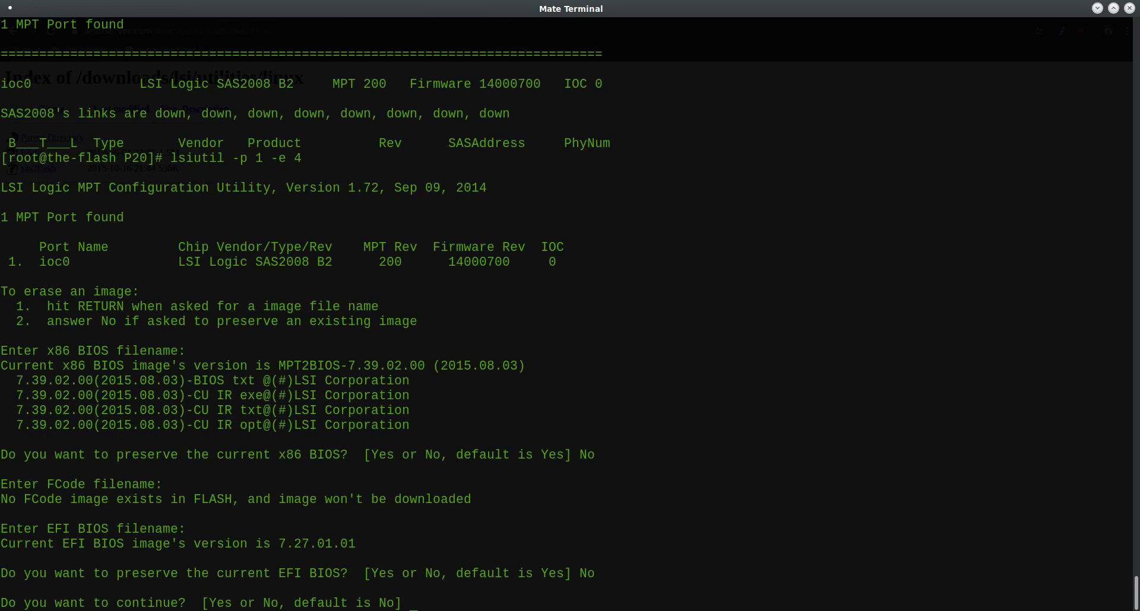
pyautogui.write('Yes')
pyautogui.press('Return')
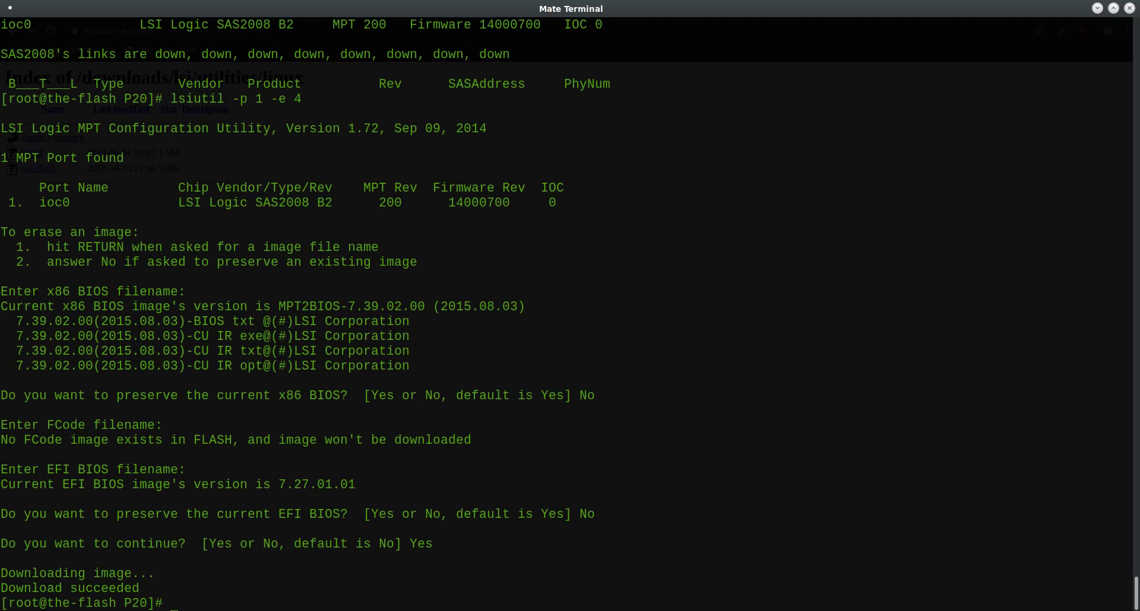
pyautogui.write('lsiutil -s')
pyautogui.press('Up')
# Rerun sas2flash -list and highlight the BIOS and UEFI BSD Version lines now reading N/A
pyautogui.press('Return')
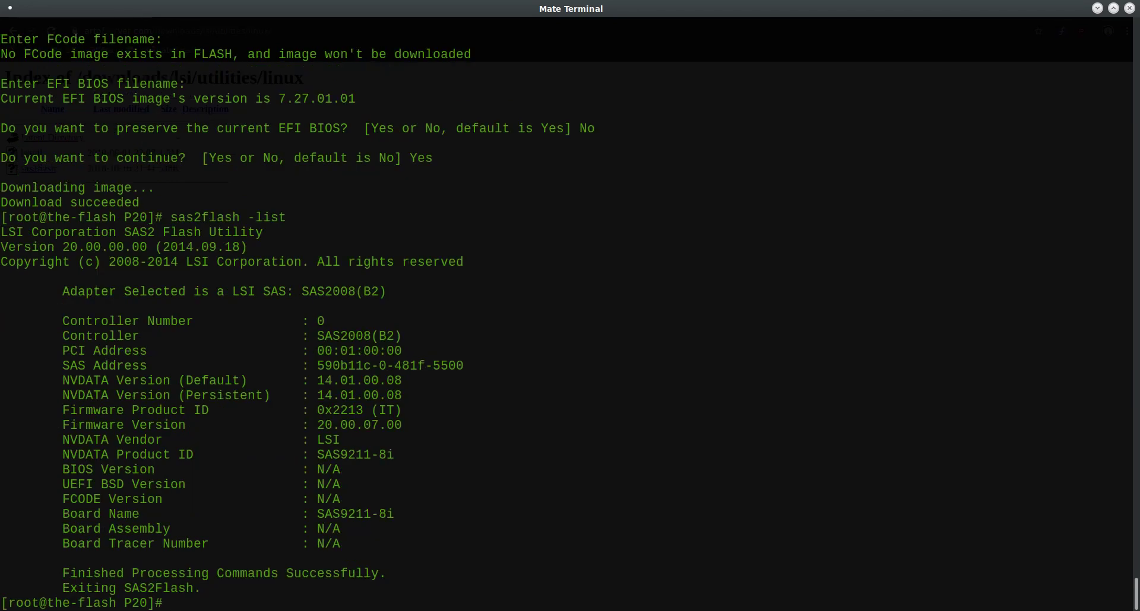
pyautogui.moveTo(62, 467); pyautogui.dragTo(307, 473)
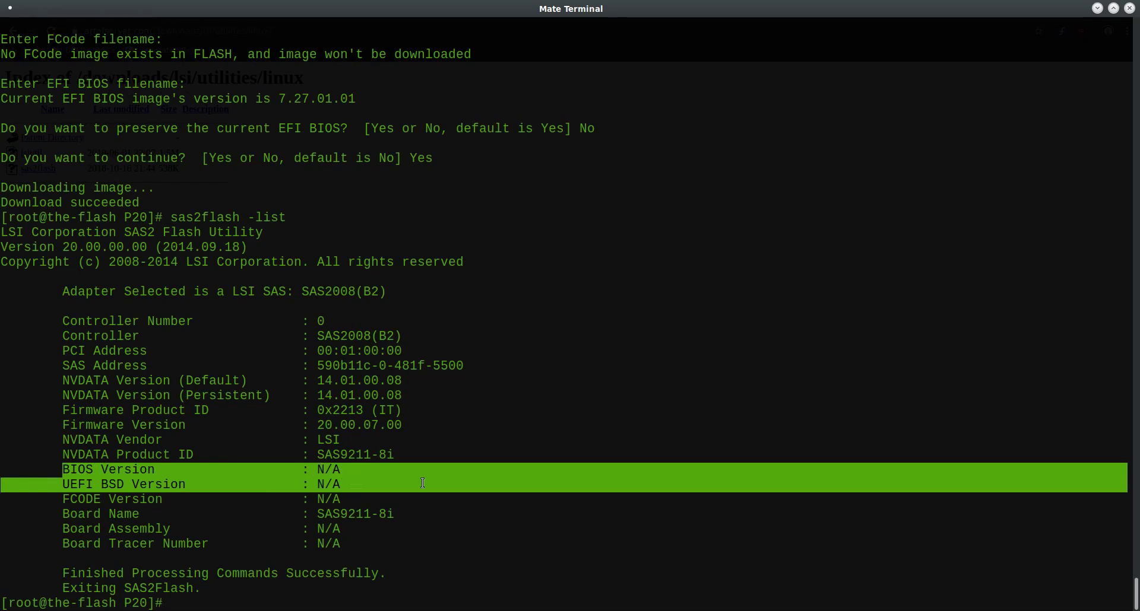
pyautogui.click(486, 521)
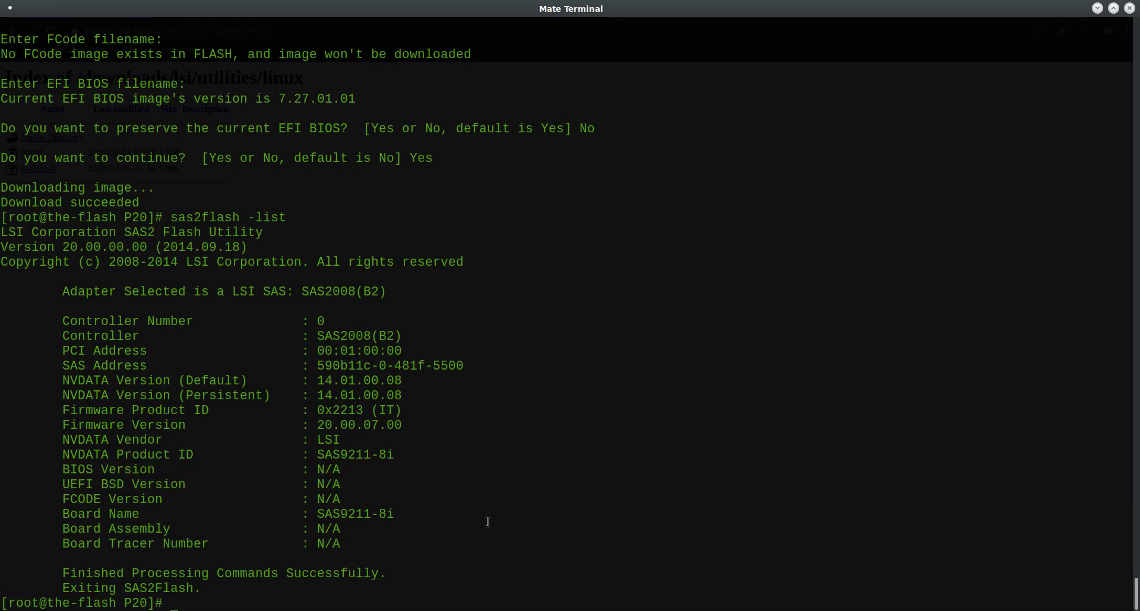